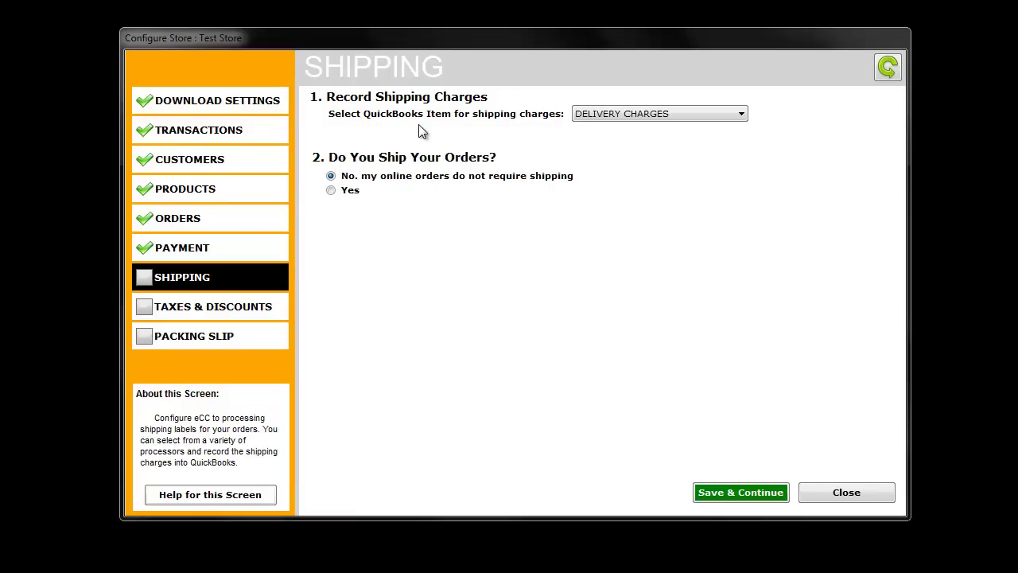
Record shipping charges under DELIVERY CHARGES, and mark orders as shipped with the FedEx/USPS/UPS WorldShip processor group after viewing the manual option.
left_click(699, 120)
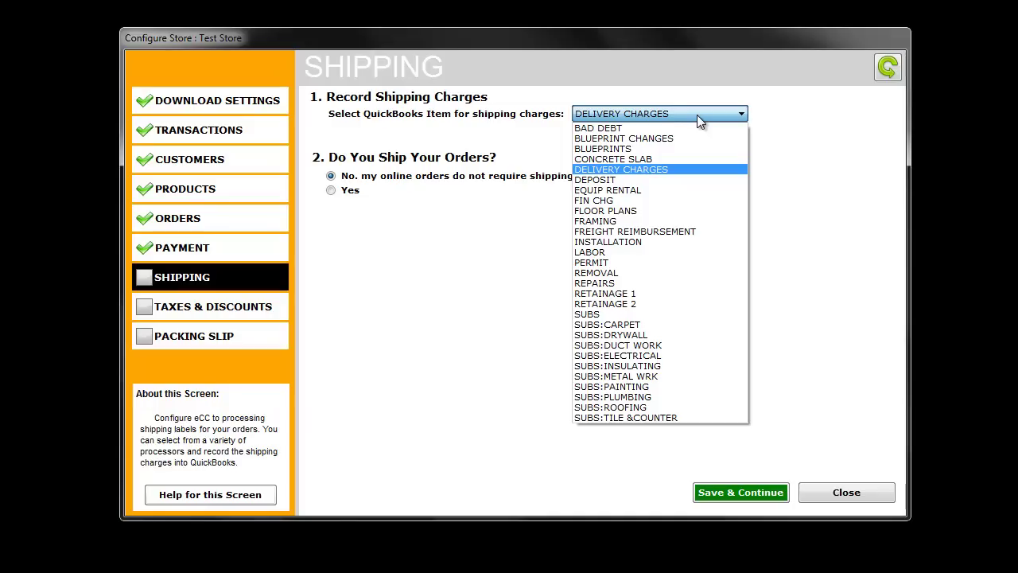
left_click(669, 171)
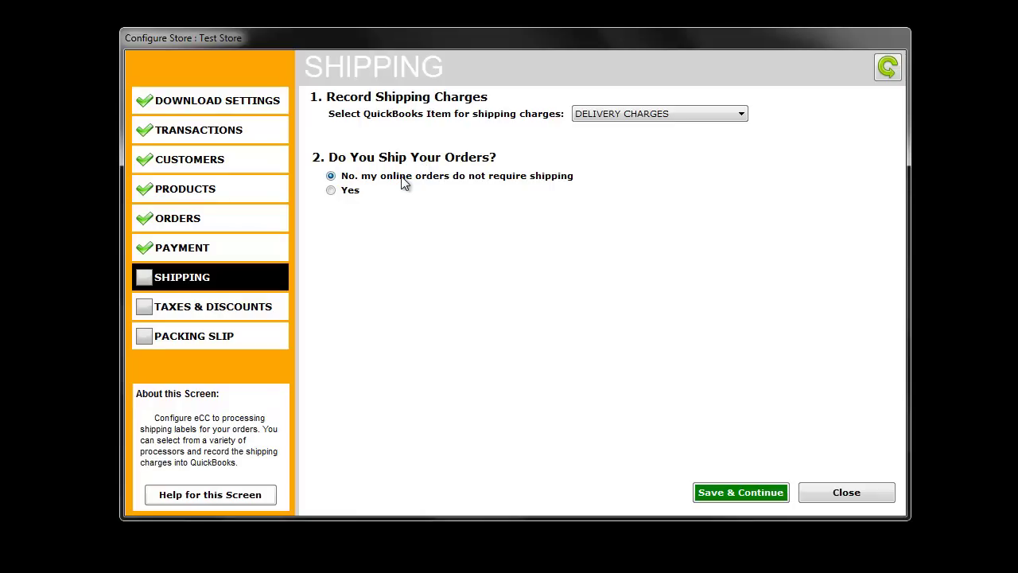
left_click(346, 196)
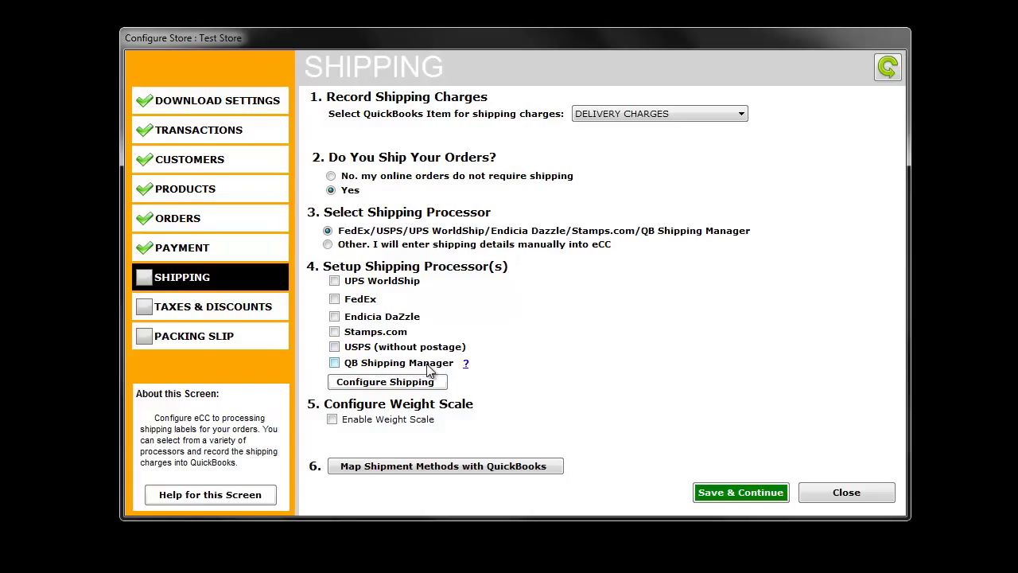
left_click(353, 246)
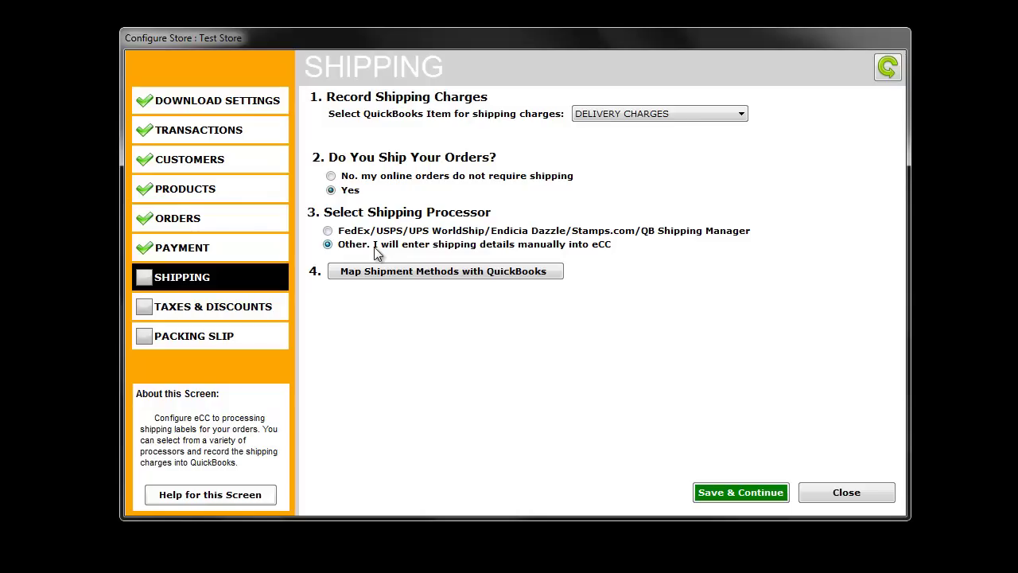
left_click(358, 231)
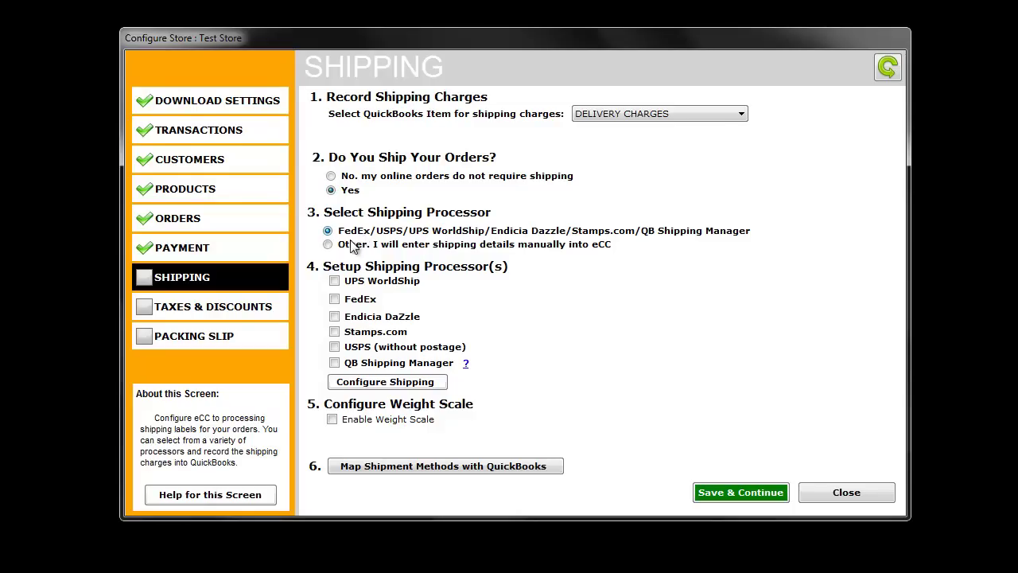
Enable UPS WorldShip and USPS (without postage) as shipping processors, trying the FedEx, Endicia DaZzle and Stamps.com options as well.
left_click(362, 285)
left_click(361, 300)
left_click(357, 317)
left_click(360, 331)
left_click(362, 347)
In the UPS WorldShip label defaults, set Ground Service and the UPS Express Box Medium package type, and enable delivery confirmation.
left_click(376, 388)
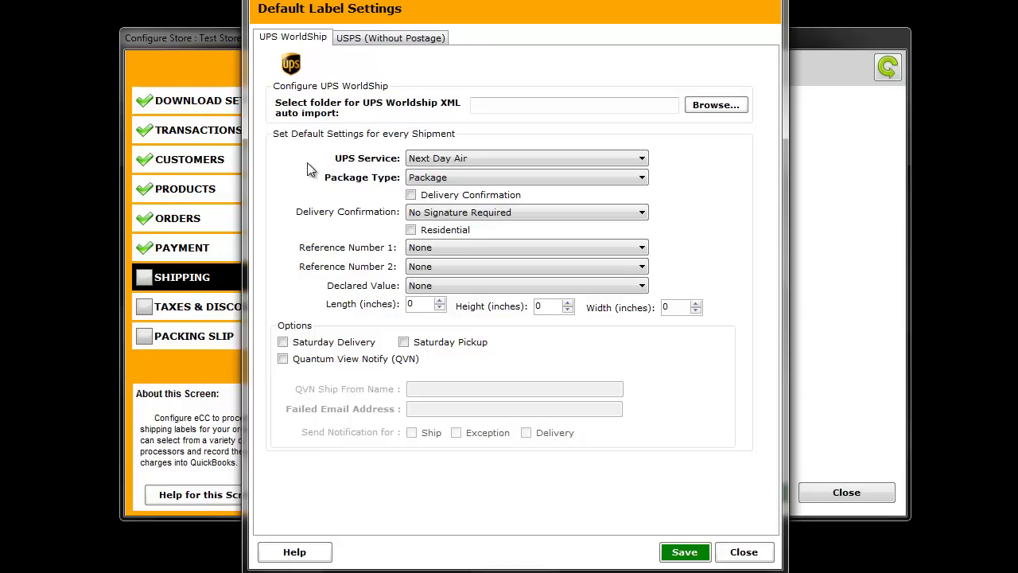
left_click(502, 160)
left_click(486, 238)
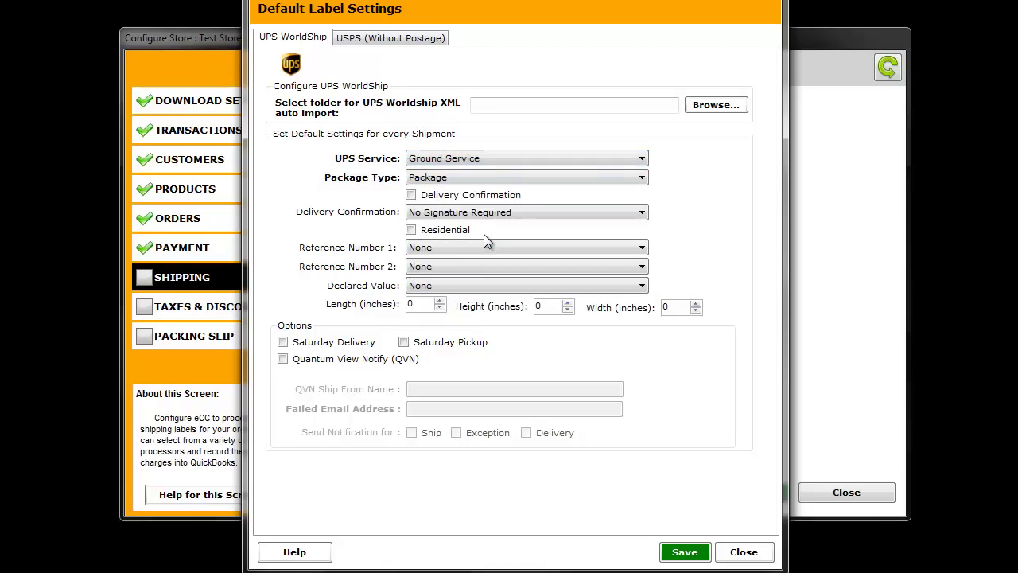
left_click(502, 178)
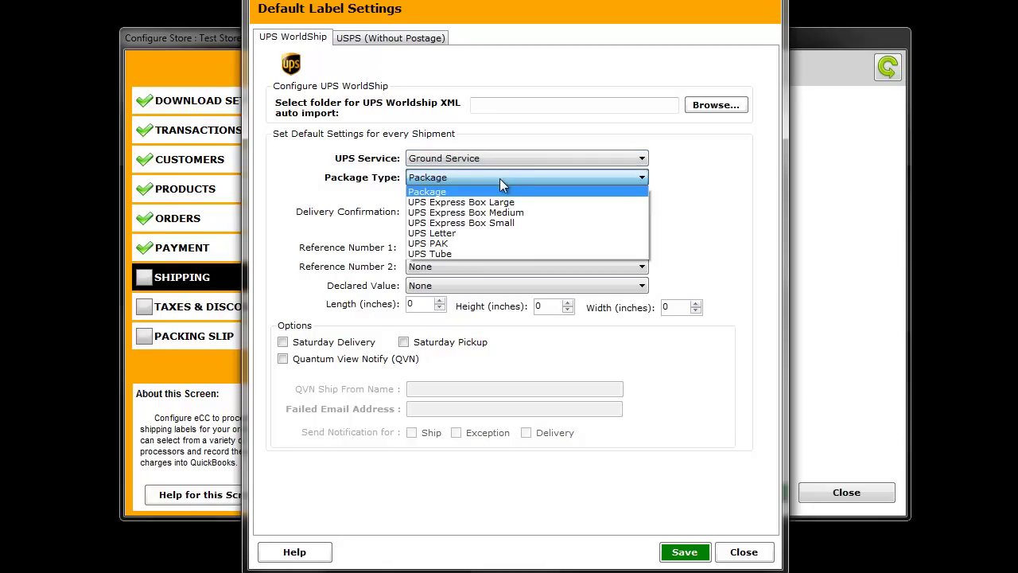
left_click(533, 213)
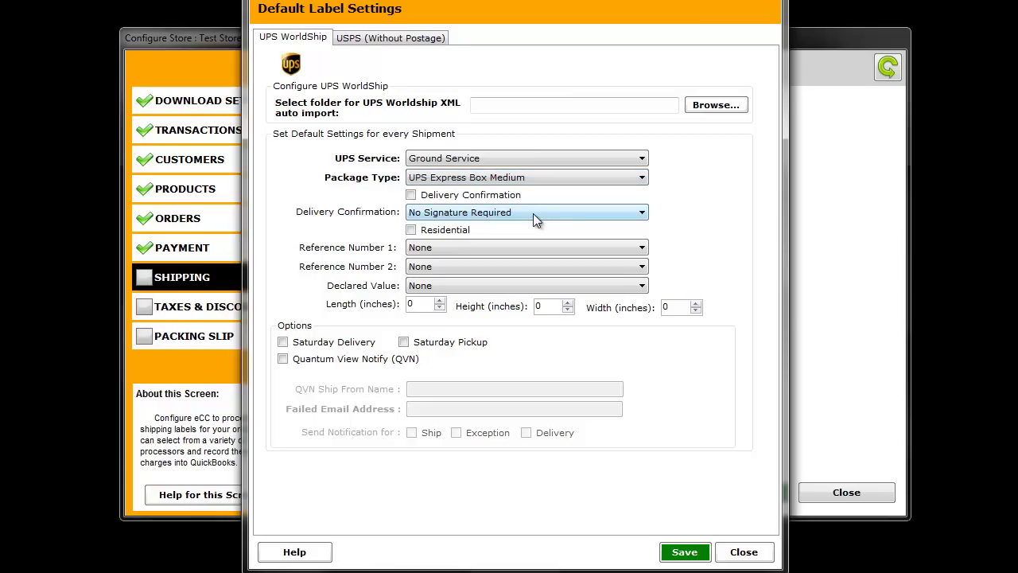
left_click(493, 194)
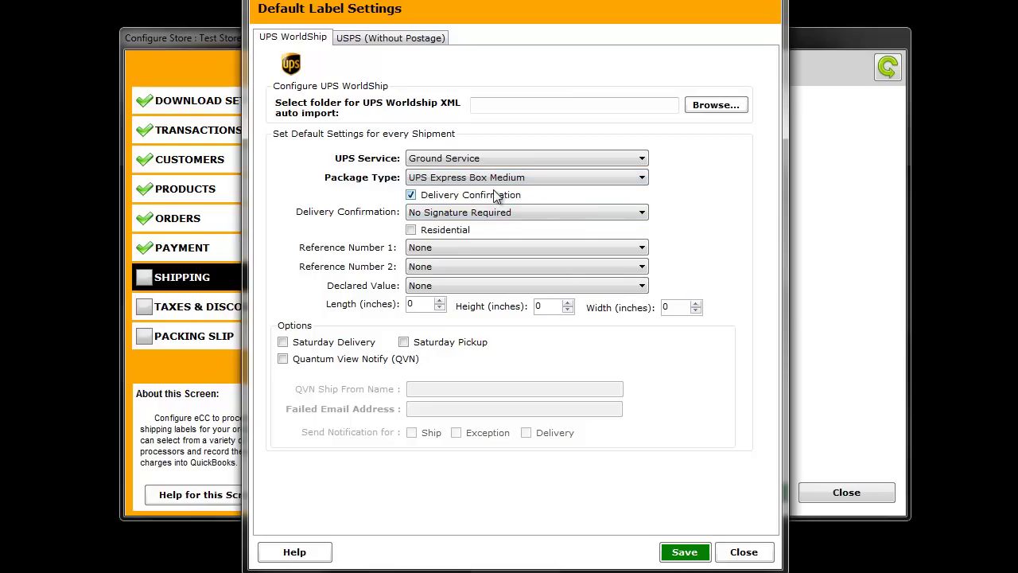
Set UPS Reference Number 1 to Order Date, Reference Number 2 to Order# and Declared Value to Order Total, and close the label settings.
left_click(449, 248)
left_click(449, 283)
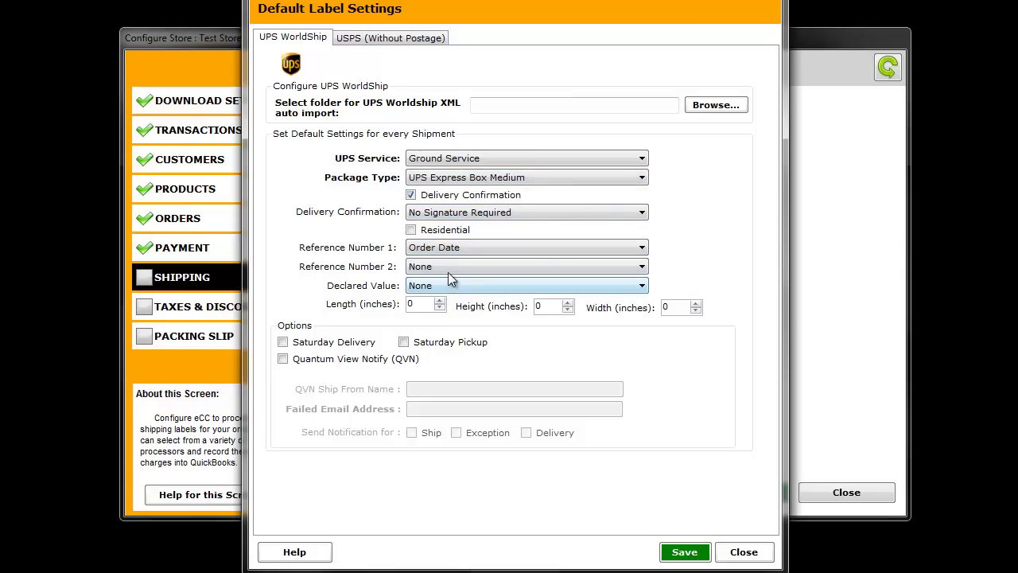
left_click(449, 268)
left_click(449, 288)
left_click(449, 288)
left_click(460, 308)
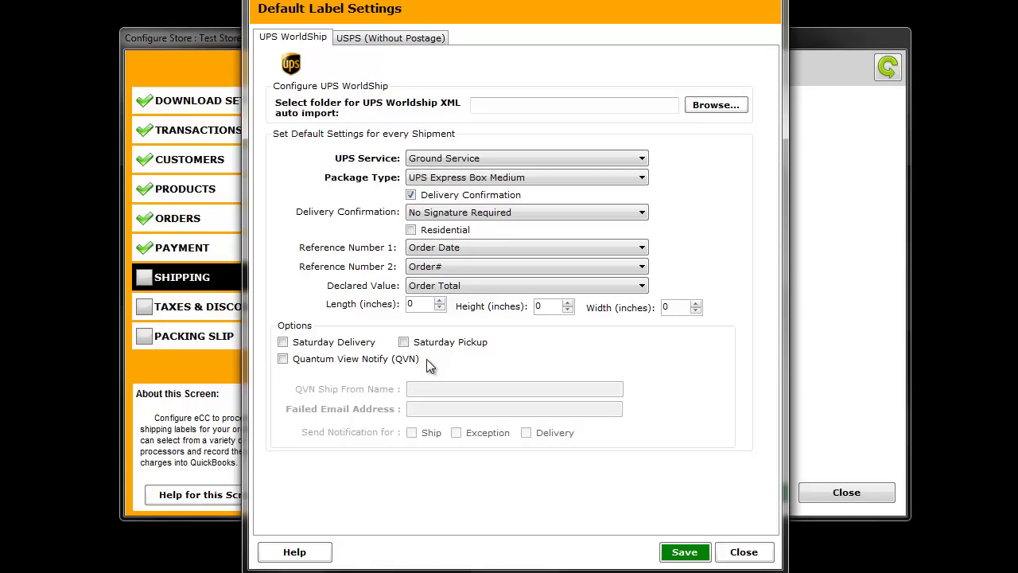
left_click(743, 551)
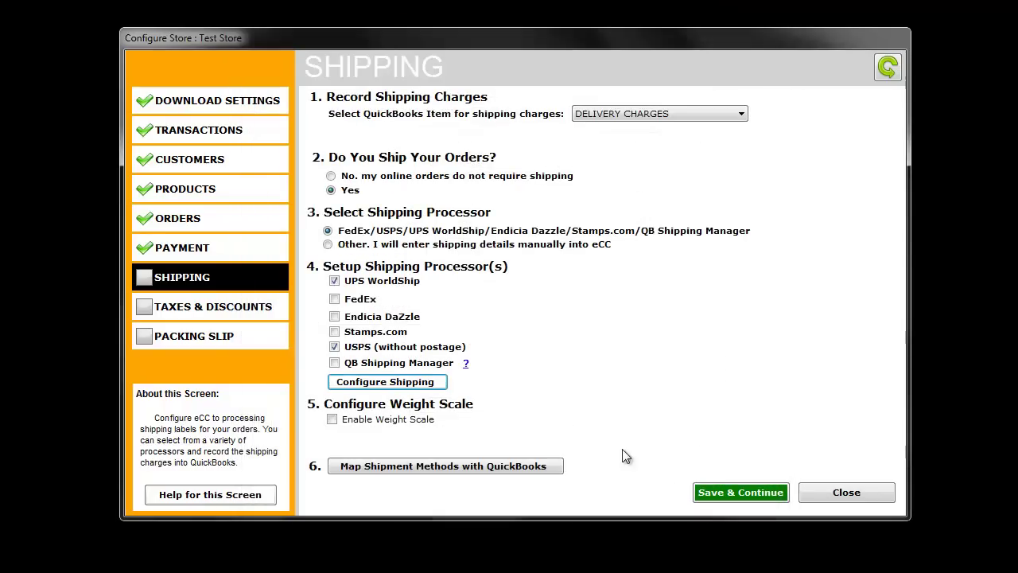
Enable the weight scale to view its device options, and turn it off again.
left_click(393, 428)
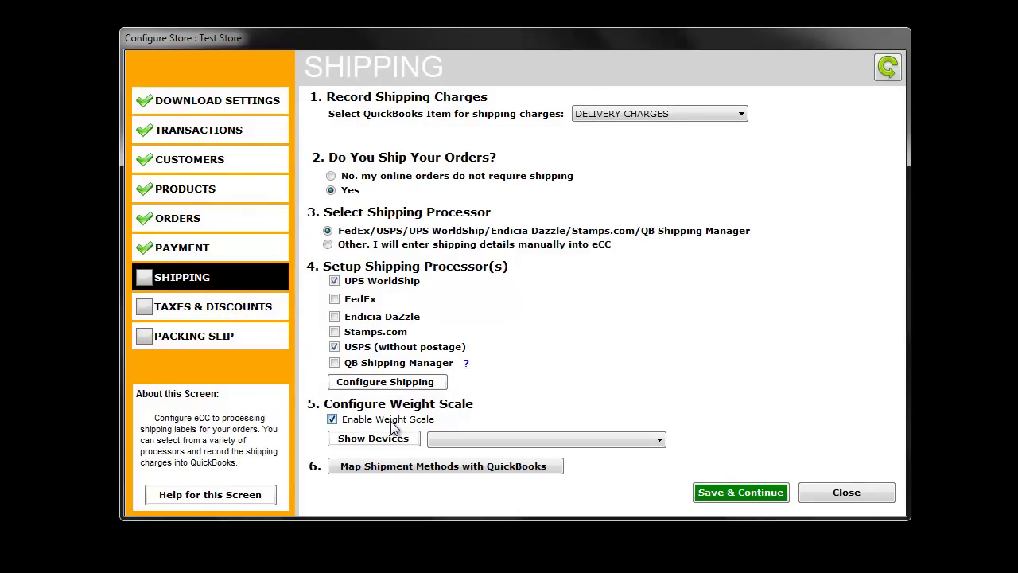
left_click(393, 428)
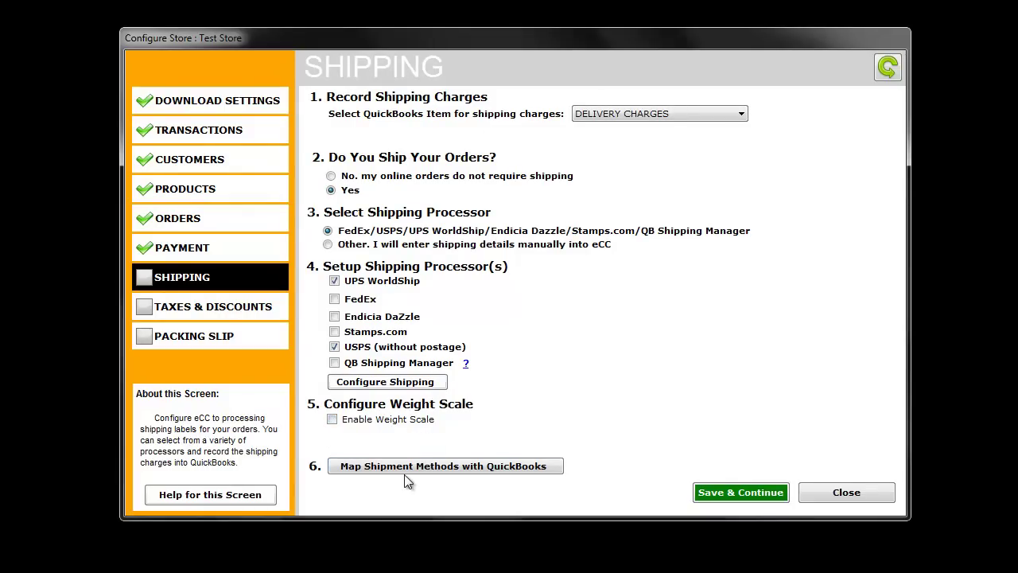
Map the online store's 2Day shipment method to UPS in QuickBooks, save the shipment mappings and close them.
left_click(430, 468)
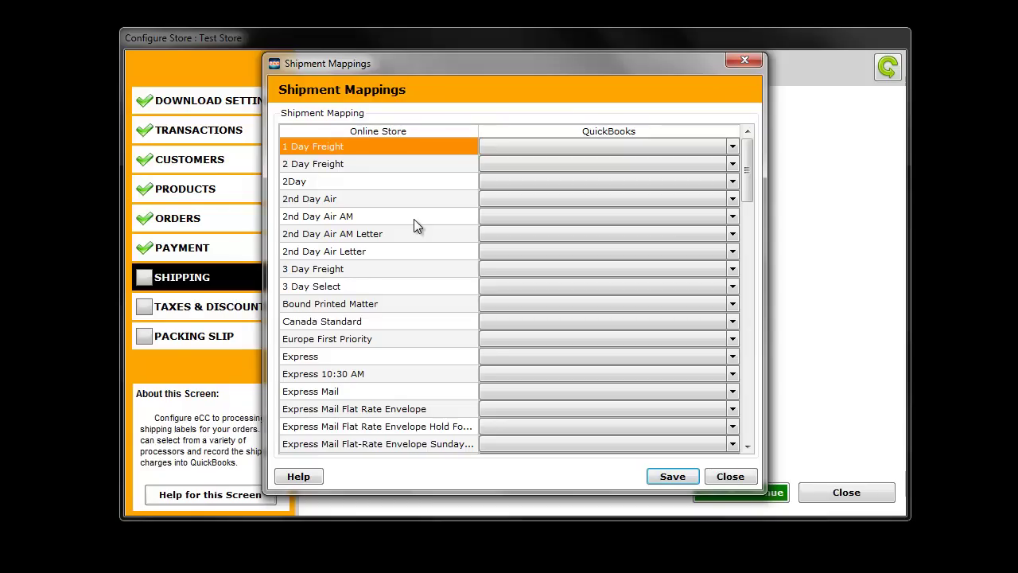
mouse_move(749, 151)
left_mouse_down()
mouse_move(745, 409)
mouse_move(744, 155)
left_mouse_up()
left_click(731, 181)
left_click(730, 181)
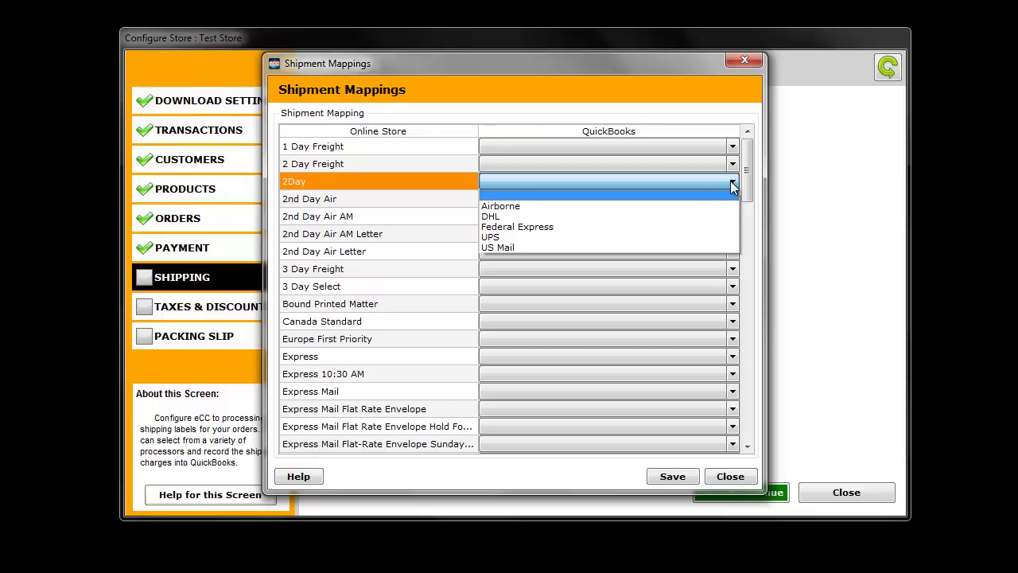
left_click(650, 235)
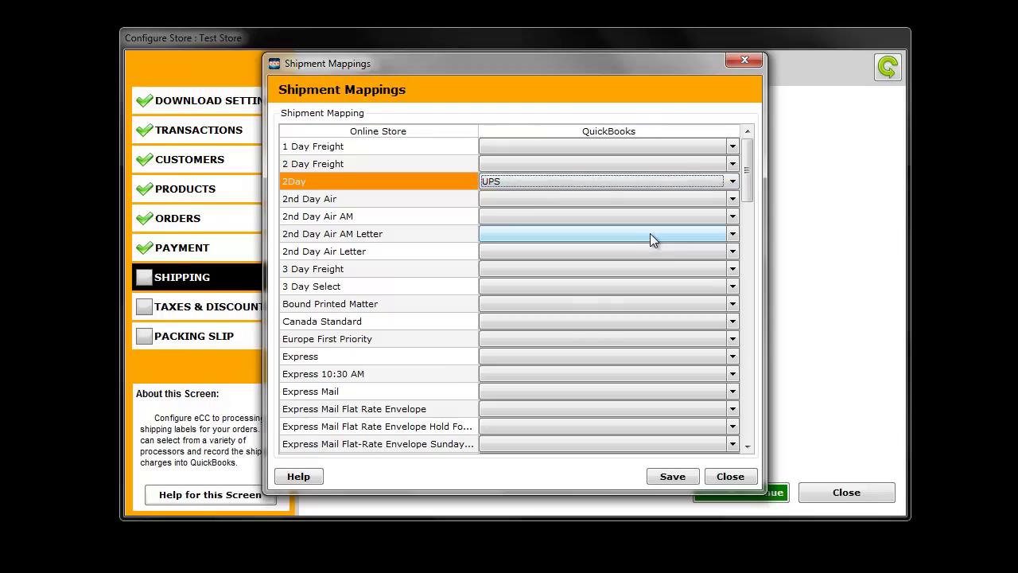
left_click(673, 476)
left_click(485, 442)
left_click(732, 475)
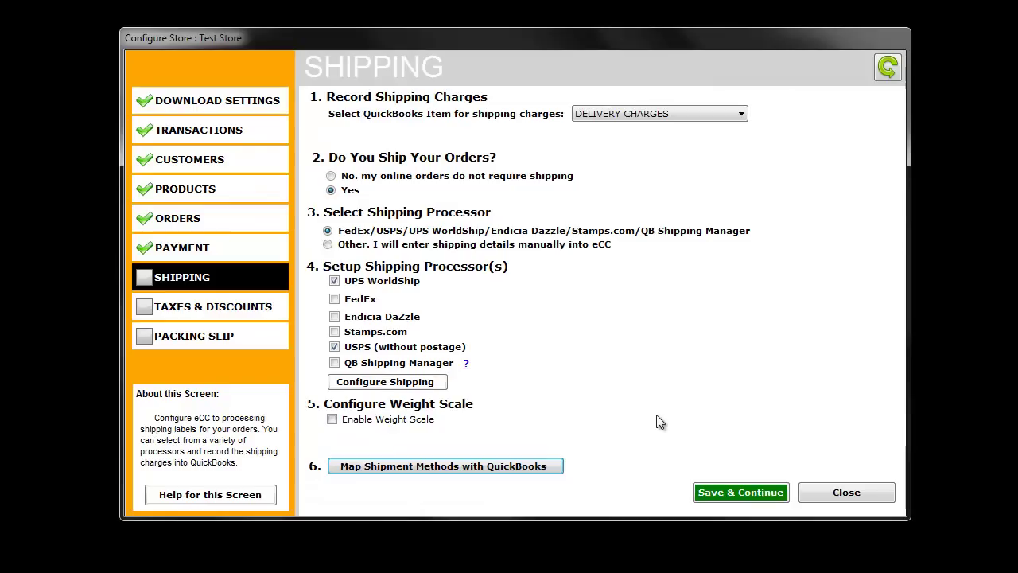